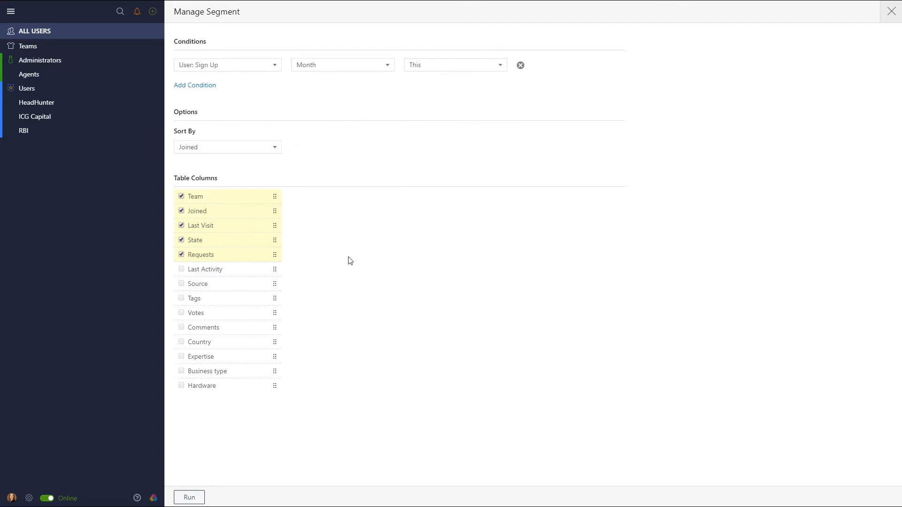
Run the segment of users who signed up this month and inspect the user import options.
{"action": "left_click", "coordinate": [195, 497]}
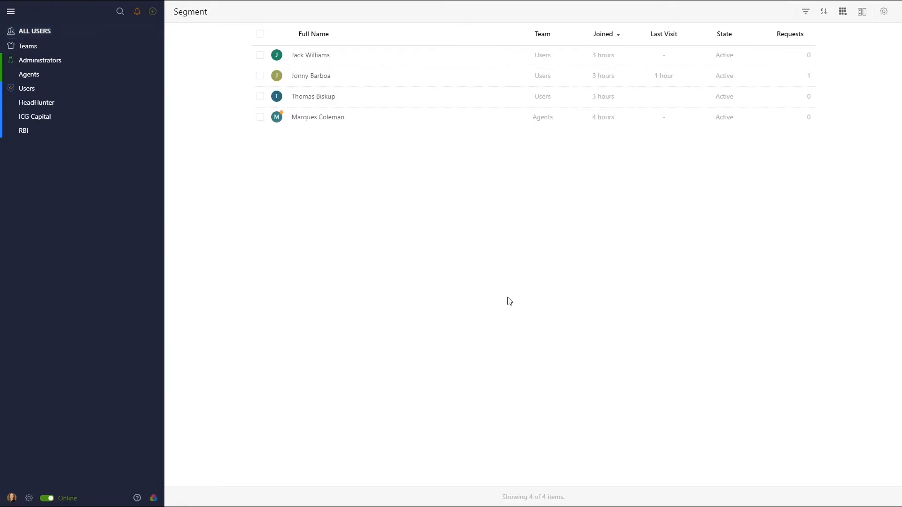
{"action": "left_click", "coordinate": [884, 13]}
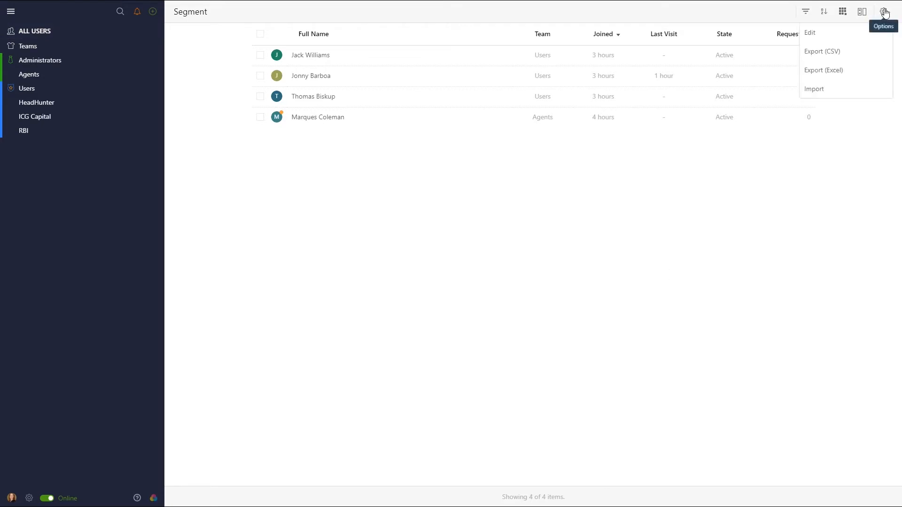
{"action": "left_click", "coordinate": [867, 89]}
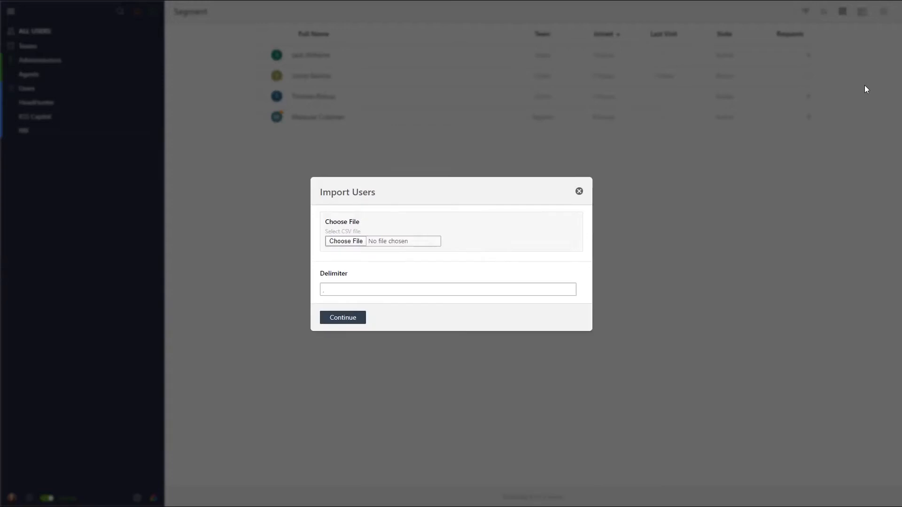
{"action": "left_click", "coordinate": [579, 192]}
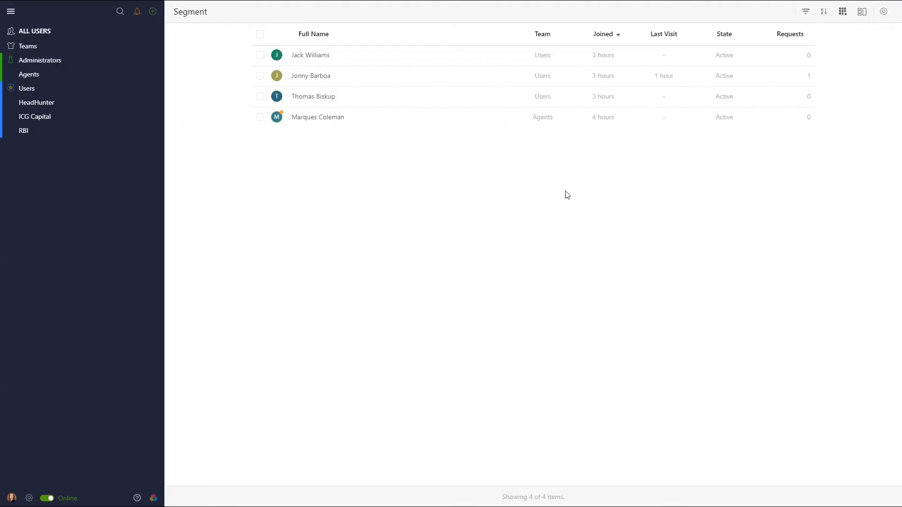
Review the Administrators team's permissions, password security policy and visibility settings, leaving them unedited.
{"action": "left_click", "coordinate": [53, 57]}
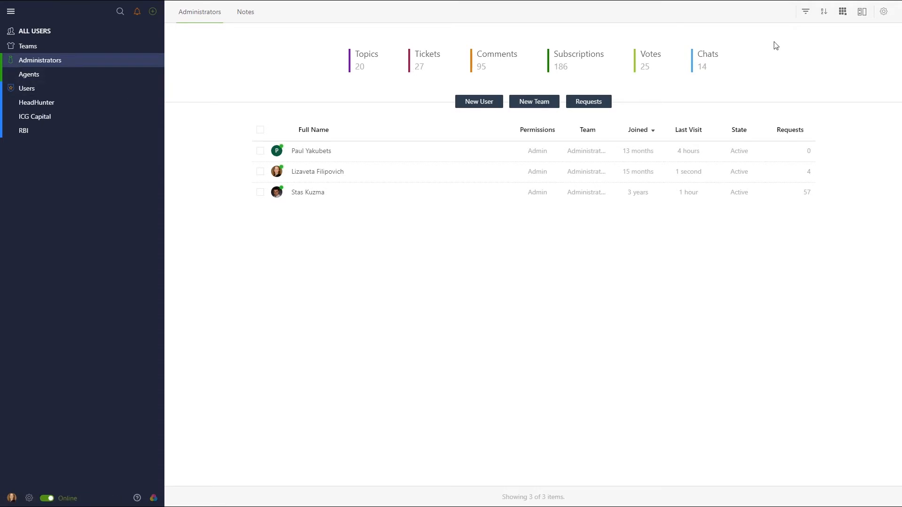
{"action": "left_click", "coordinate": [883, 11]}
{"action": "left_click", "coordinate": [859, 32]}
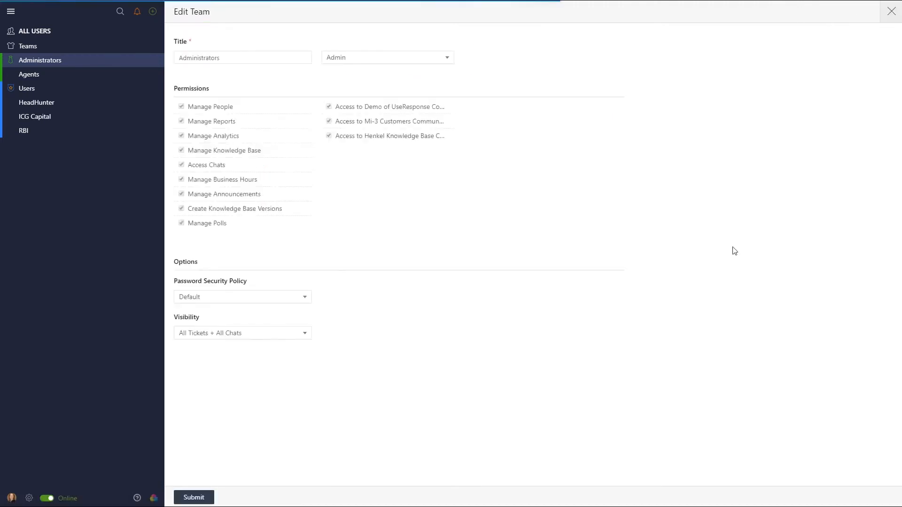
{"action": "left_click", "coordinate": [892, 13]}
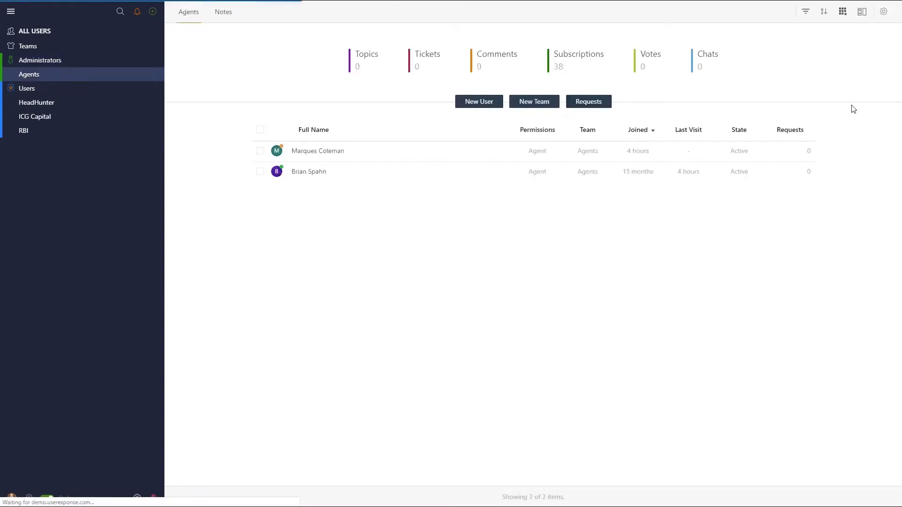
Review the Agents team's permissions and options, and view the members of the Users team.
{"action": "left_click", "coordinate": [883, 11]}
{"action": "left_click", "coordinate": [872, 33]}
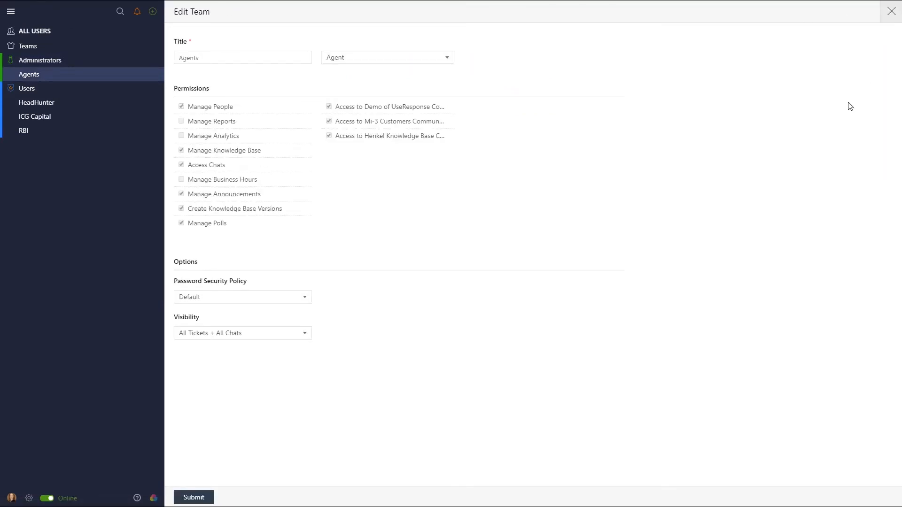
{"action": "left_click", "coordinate": [882, 18]}
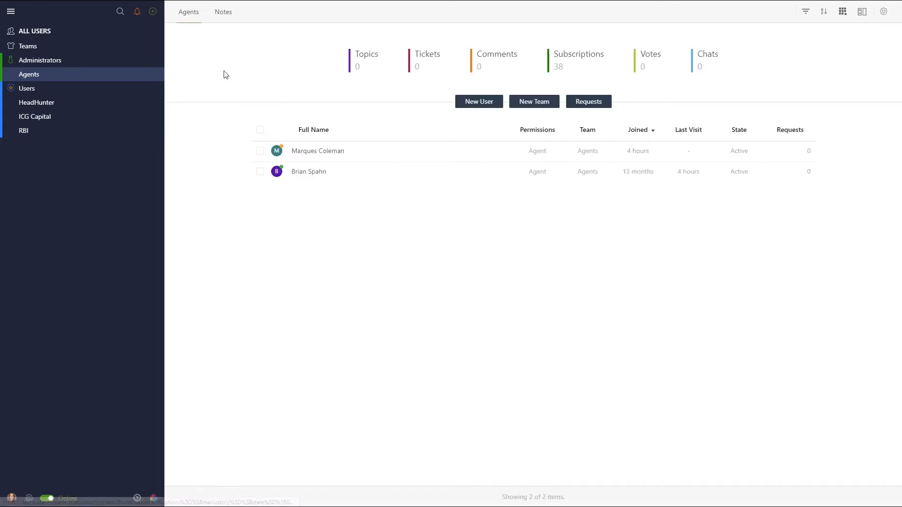
{"action": "left_click", "coordinate": [40, 93]}
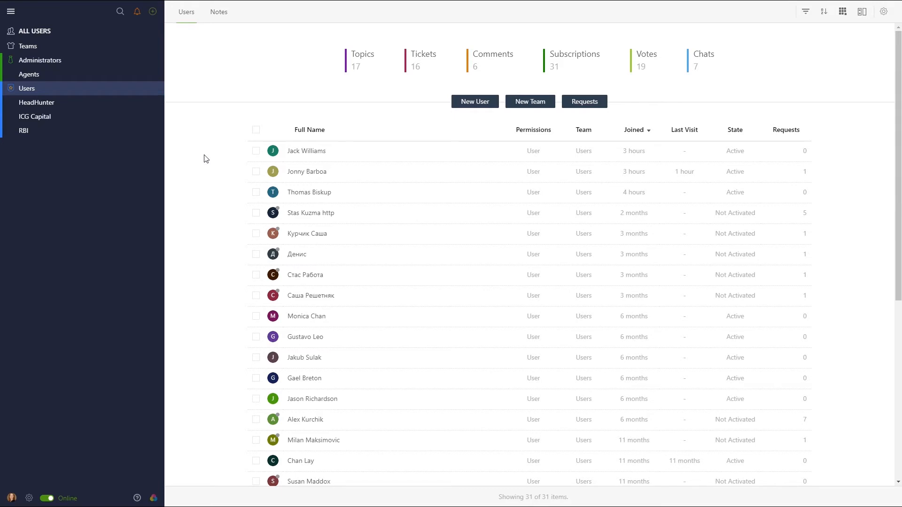
Start a new team titled Cpanel with the Agent role.
{"action": "left_click", "coordinate": [62, 49]}
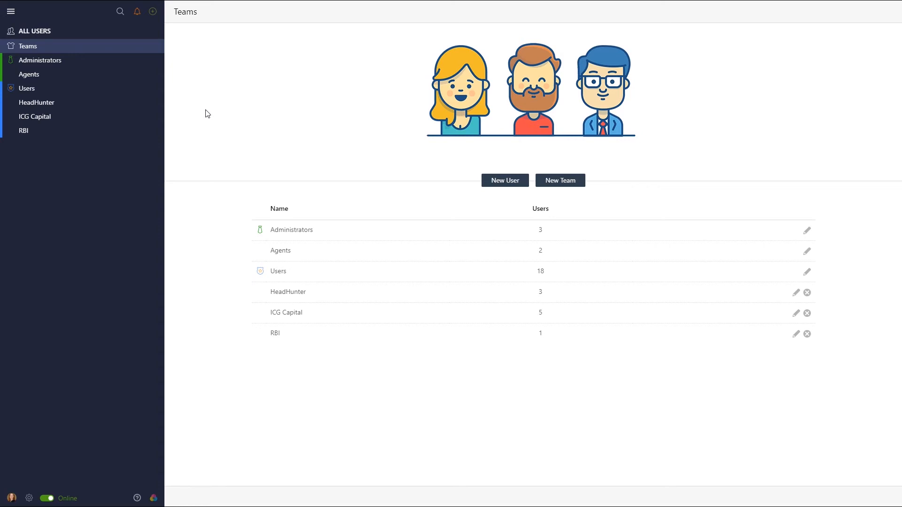
{"action": "left_click", "coordinate": [554, 184]}
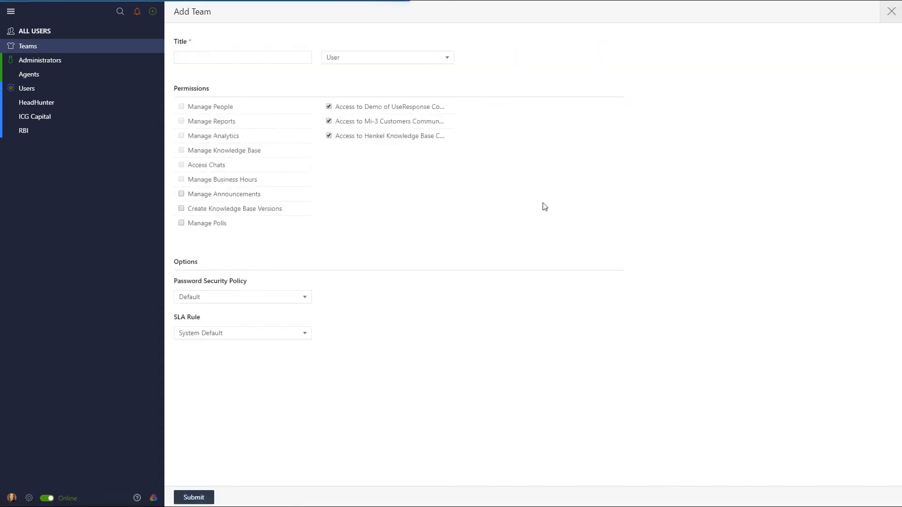
{"action": "left_click", "coordinate": [238, 60]}
{"action": "type", "text": "Cpanel"}
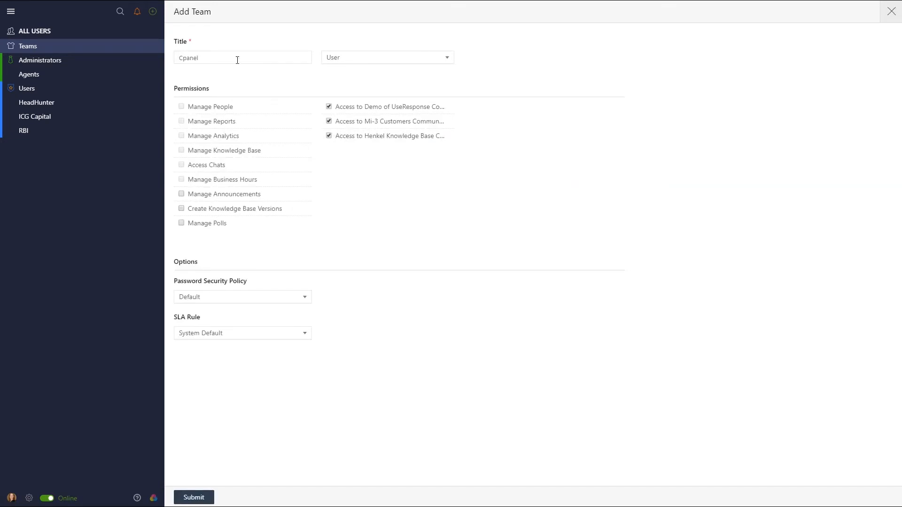
{"action": "left_click", "coordinate": [356, 60]}
{"action": "left_click", "coordinate": [398, 88]}
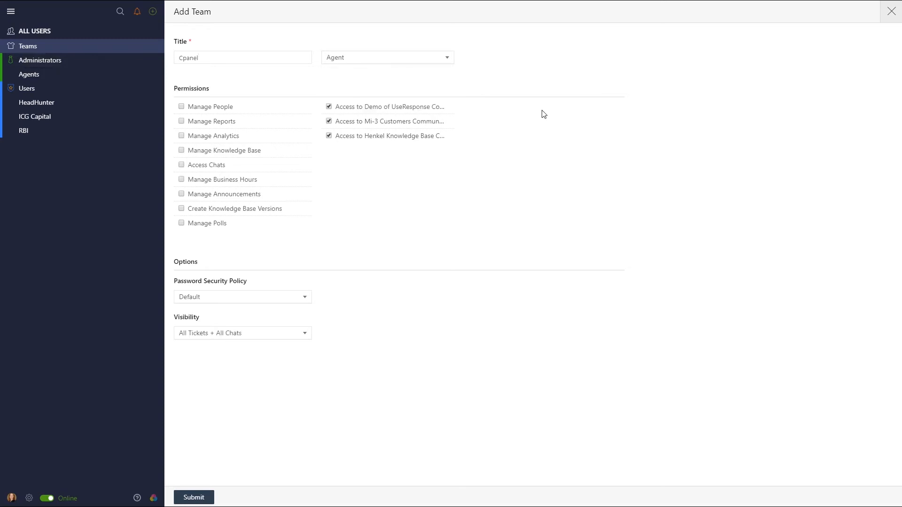
Grant the new team the Manage Reports, Manage Knowledge Base and Manage Announcements permissions.
{"action": "left_click", "coordinate": [273, 122]}
{"action": "left_click", "coordinate": [278, 149]}
{"action": "left_click", "coordinate": [281, 196]}
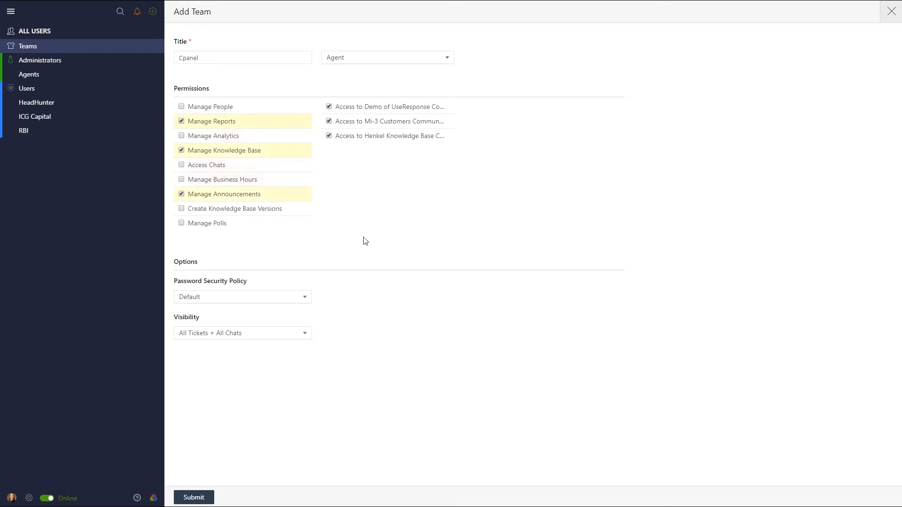
Set the team's password security policy to Normal and its visibility to Within Selected Teams, and submit the team.
{"action": "left_click", "coordinate": [251, 299]}
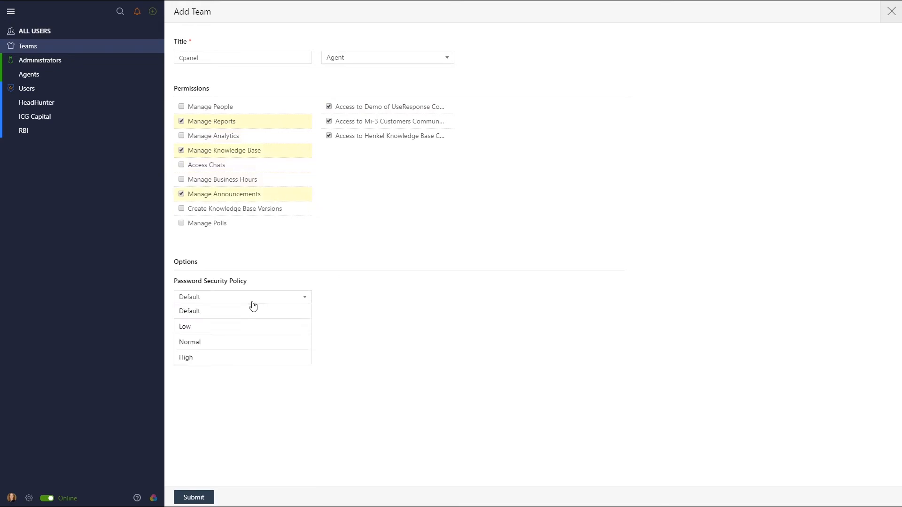
{"action": "left_click", "coordinate": [247, 343]}
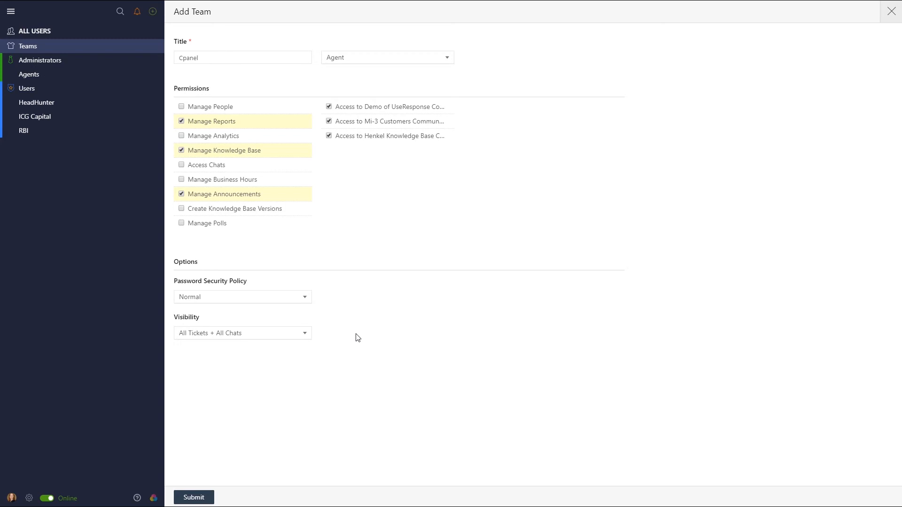
{"action": "left_click", "coordinate": [260, 334]}
{"action": "left_click", "coordinate": [248, 377]}
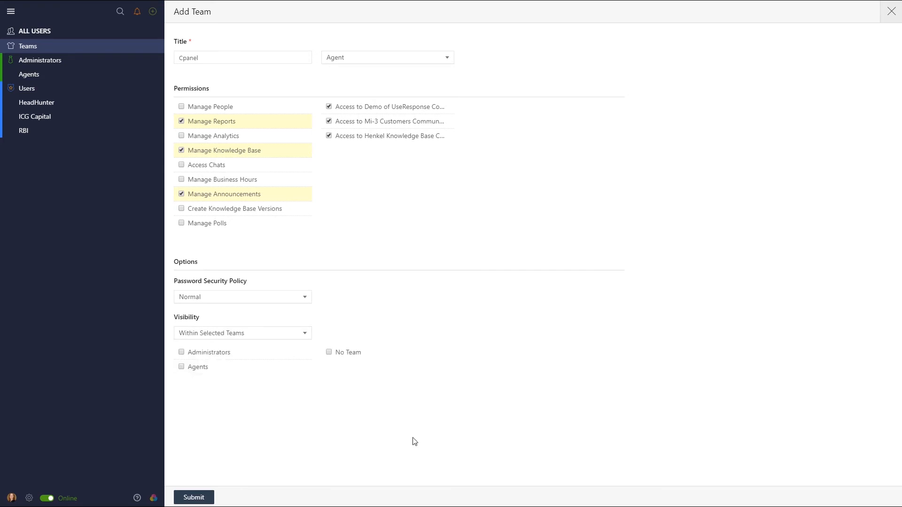
{"action": "left_click", "coordinate": [201, 499]}
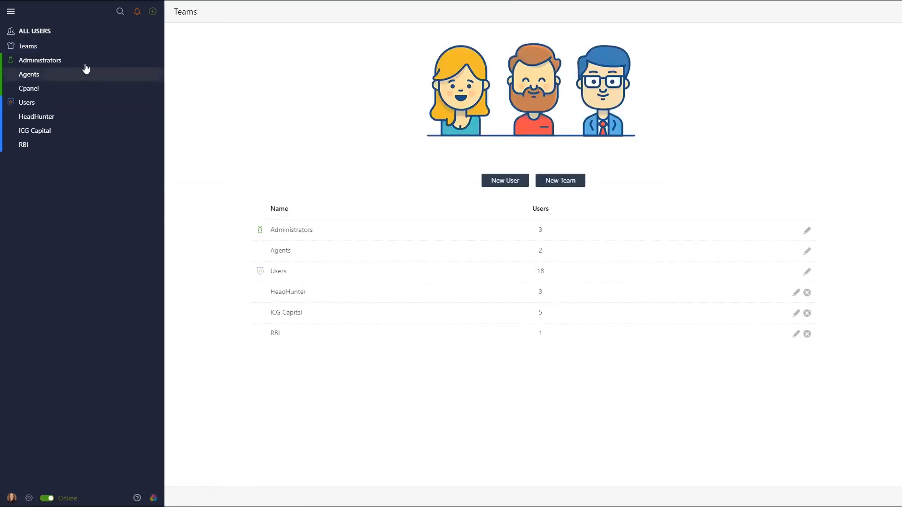
In the list of all users, assign the first two users who joined 6 months ago to the Cpanel team.
{"action": "left_click", "coordinate": [63, 34]}
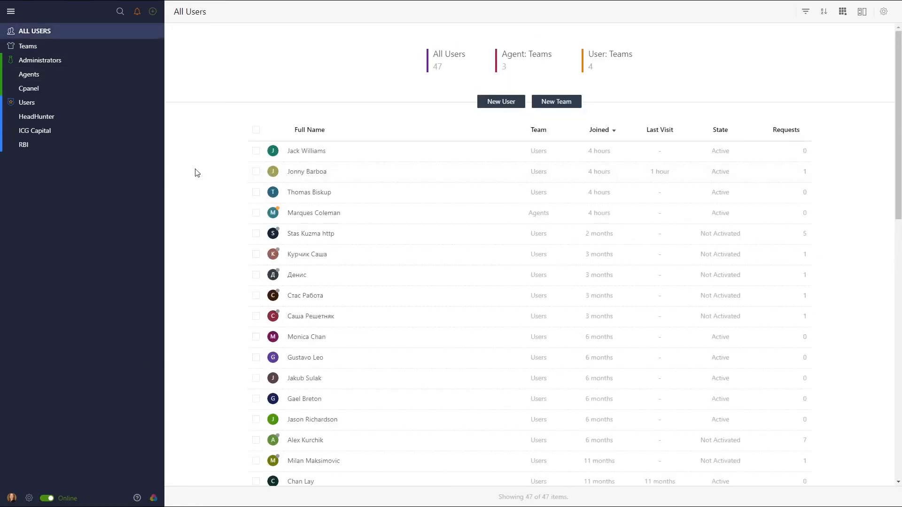
{"action": "left_click", "coordinate": [381, 345]}
{"action": "left_click", "coordinate": [378, 361]}
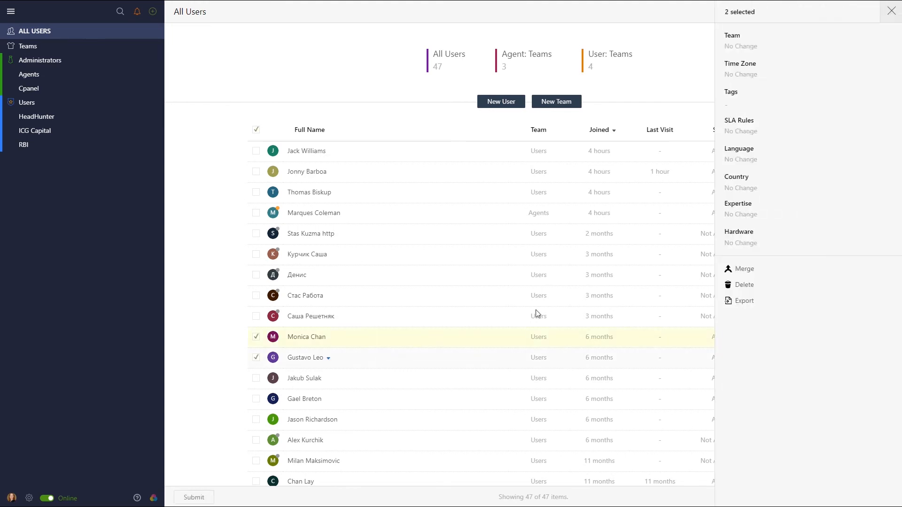
{"action": "left_click", "coordinate": [773, 47]}
{"action": "left_click", "coordinate": [756, 104]}
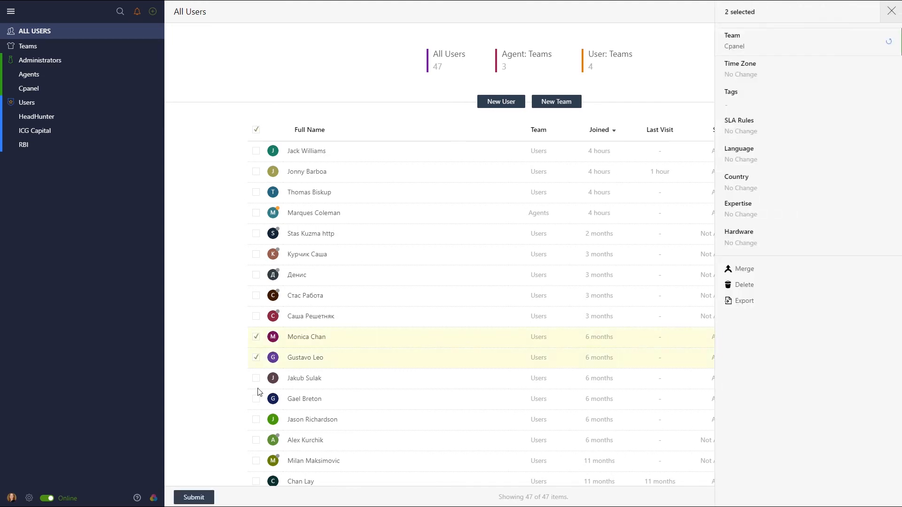
{"action": "left_click", "coordinate": [192, 497]}
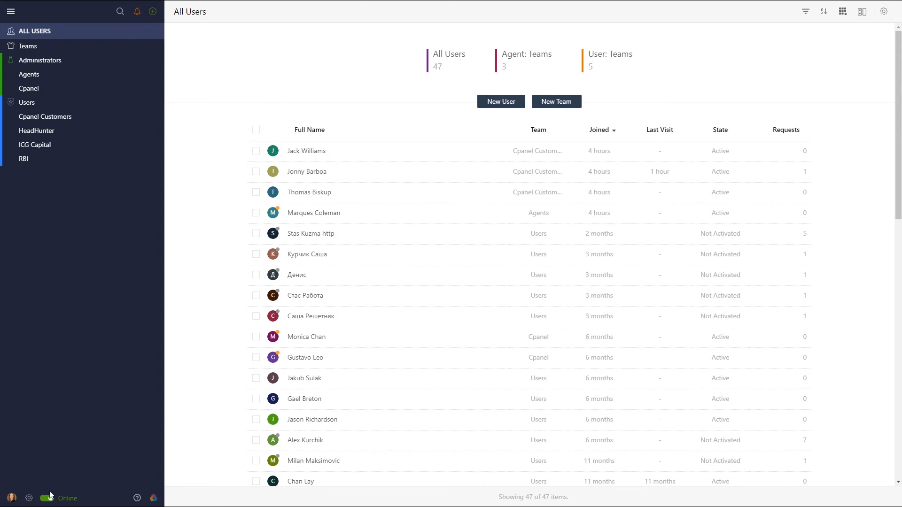
Start a new automation trigger with the condition that User: Team is Cpanel Customers.
{"action": "left_click", "coordinate": [28, 498]}
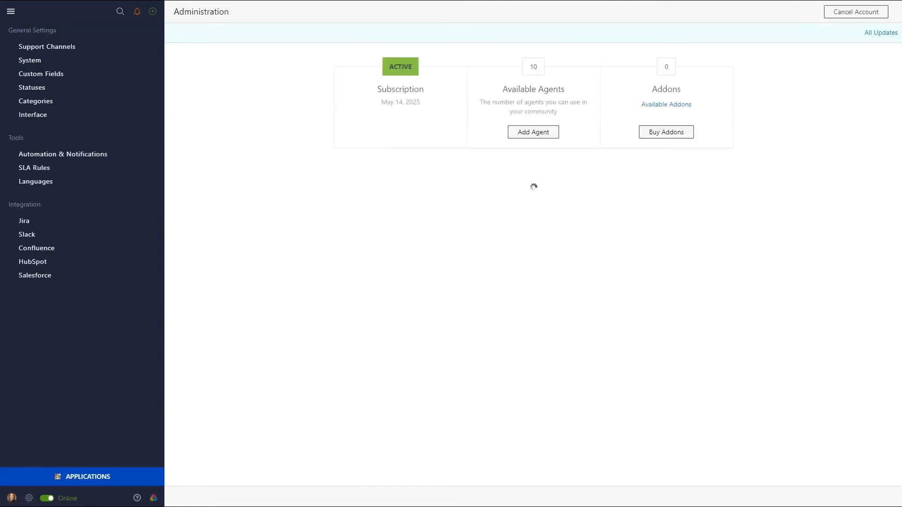
{"action": "left_click", "coordinate": [149, 159]}
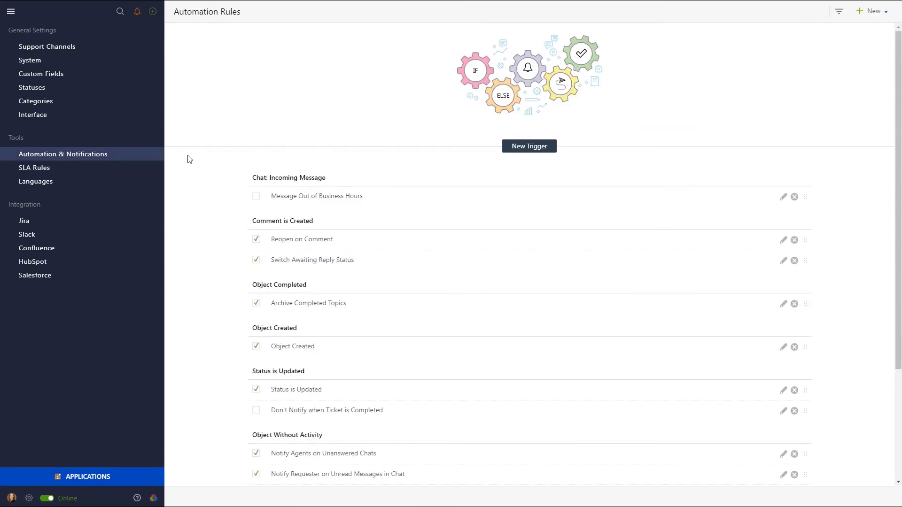
{"action": "left_click", "coordinate": [517, 152]}
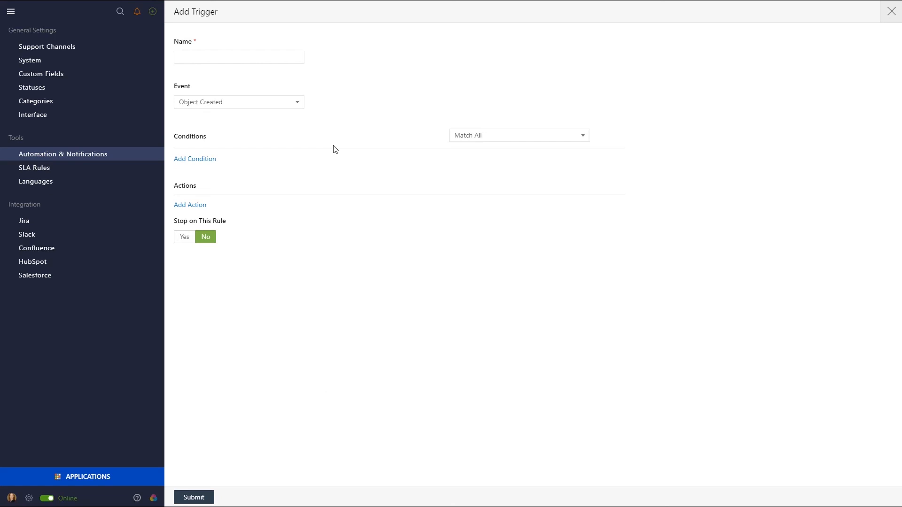
{"action": "left_click", "coordinate": [206, 160]}
{"action": "scroll", "coordinate": [241, 204], "scroll_direction": "down", "scroll_amount": 5}
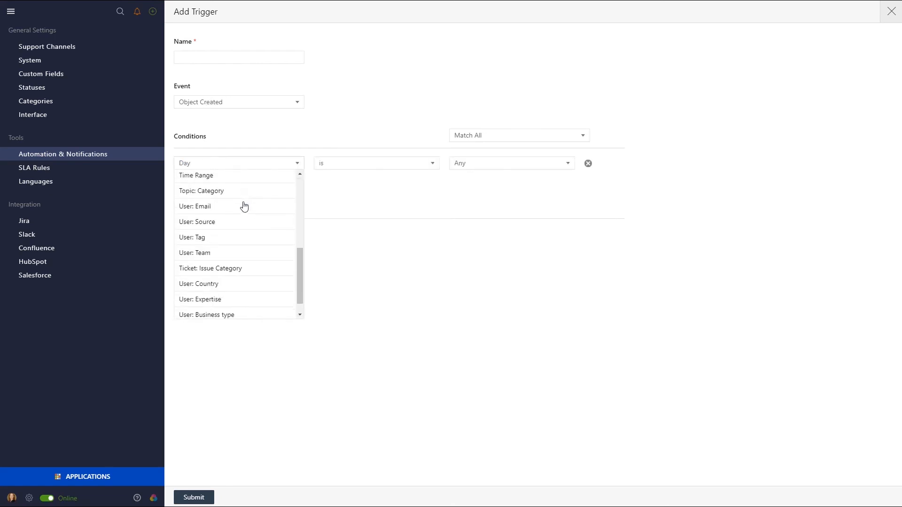
{"action": "left_click", "coordinate": [223, 253]}
{"action": "left_click", "coordinate": [346, 207]}
{"action": "left_click", "coordinate": [471, 170]}
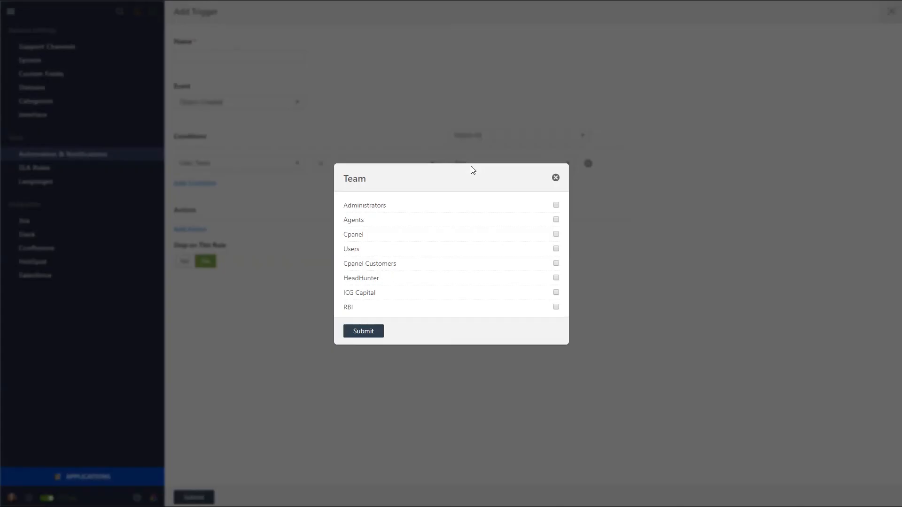
{"action": "left_click", "coordinate": [408, 265]}
{"action": "left_click", "coordinate": [376, 333]}
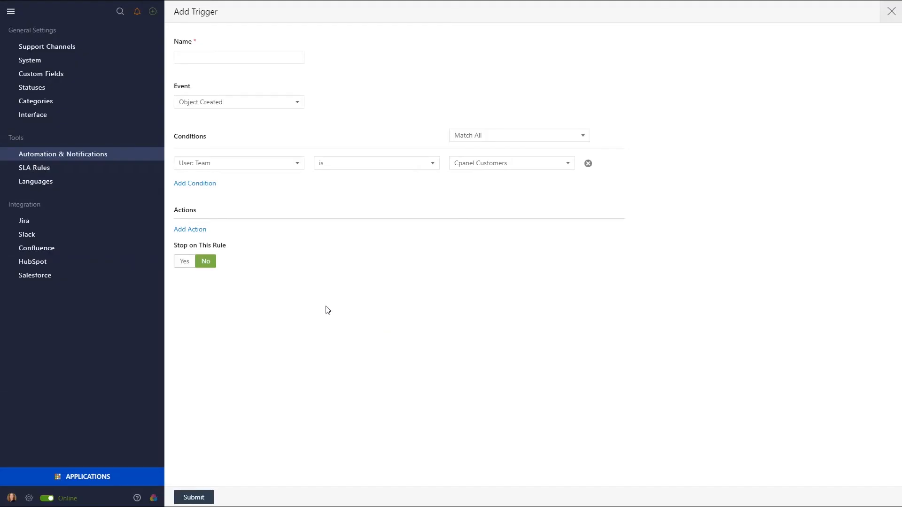
Add an action to the trigger, name it Cpanel users and submit it.
{"action": "left_click", "coordinate": [197, 230]}
{"action": "scroll", "coordinate": [243, 297], "scroll_direction": "down", "scroll_amount": 2}
{"action": "scroll", "coordinate": [235, 305], "scroll_direction": "down", "scroll_amount": 2}
{"action": "left_click", "coordinate": [213, 341]}
{"action": "left_click", "coordinate": [334, 293]}
{"action": "left_click", "coordinate": [226, 57]}
{"action": "type", "text": "Cpanel users"}
{"action": "left_click", "coordinate": [193, 498]}
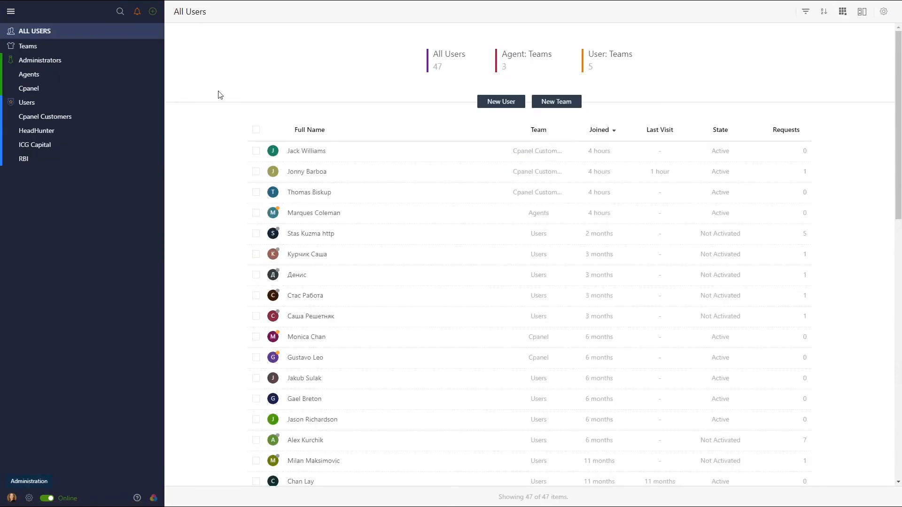
Review the individual permissions of the first agent in the Cpanel team and submit them as they are.
{"action": "left_click", "coordinate": [29, 88]}
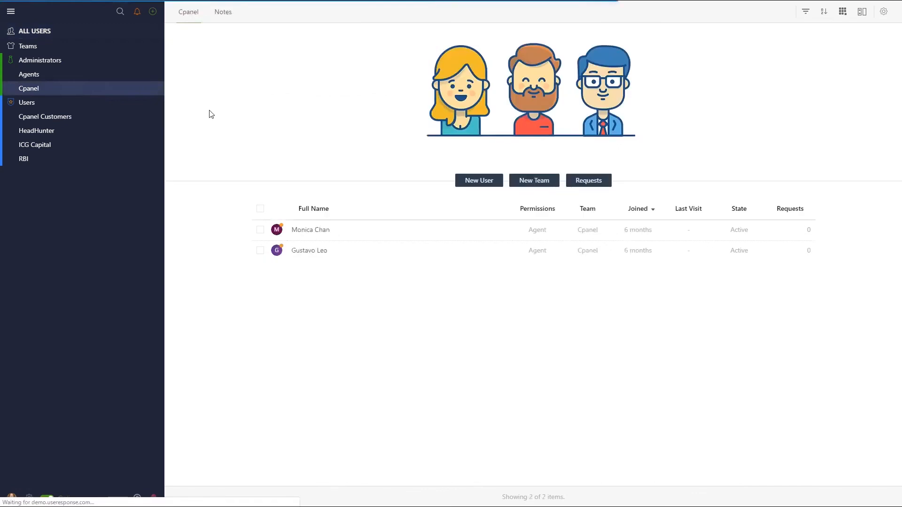
{"action": "left_click", "coordinate": [334, 233]}
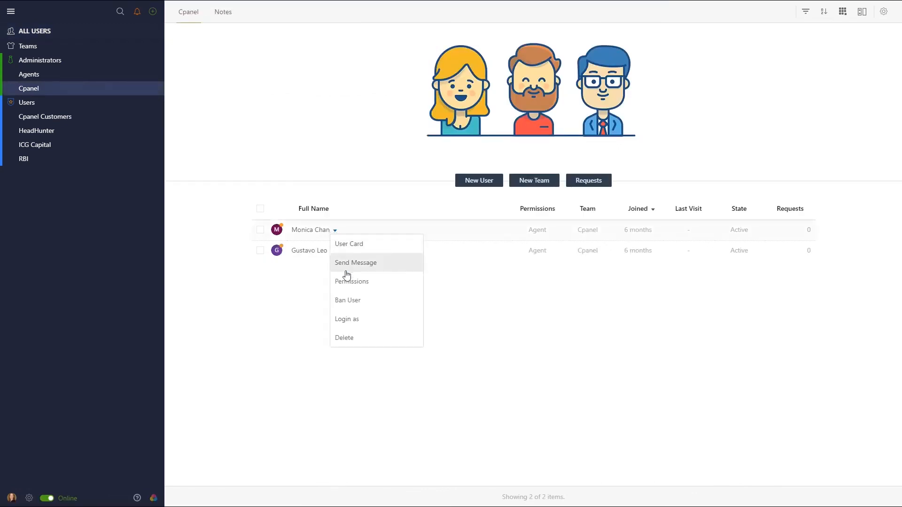
{"action": "left_click", "coordinate": [301, 232]}
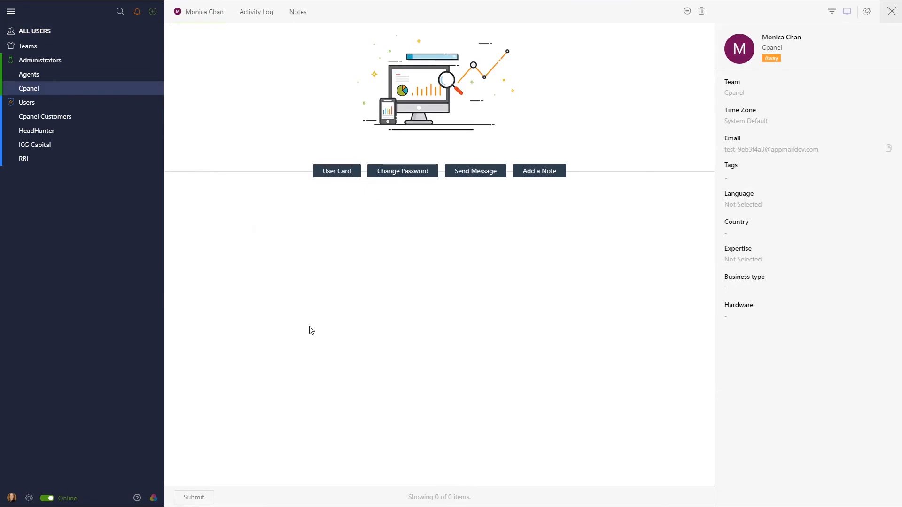
{"action": "left_click", "coordinate": [865, 14]}
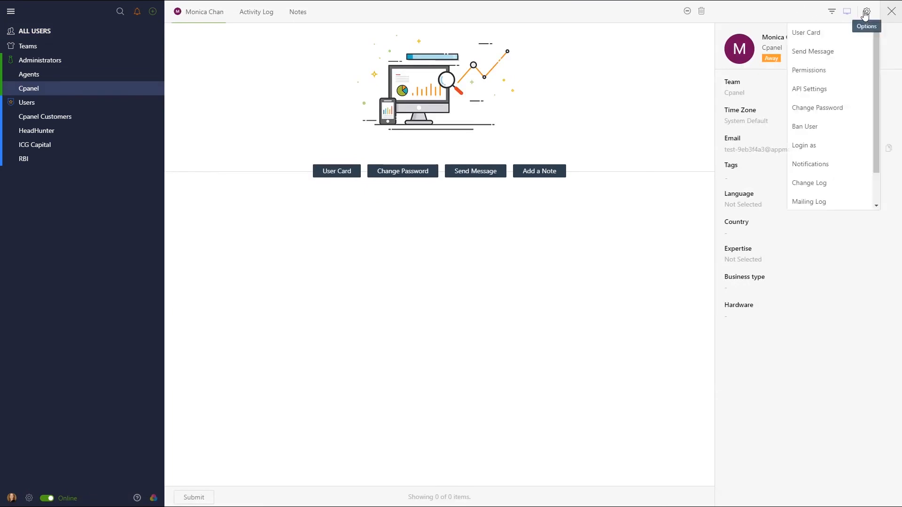
{"action": "left_click", "coordinate": [835, 72]}
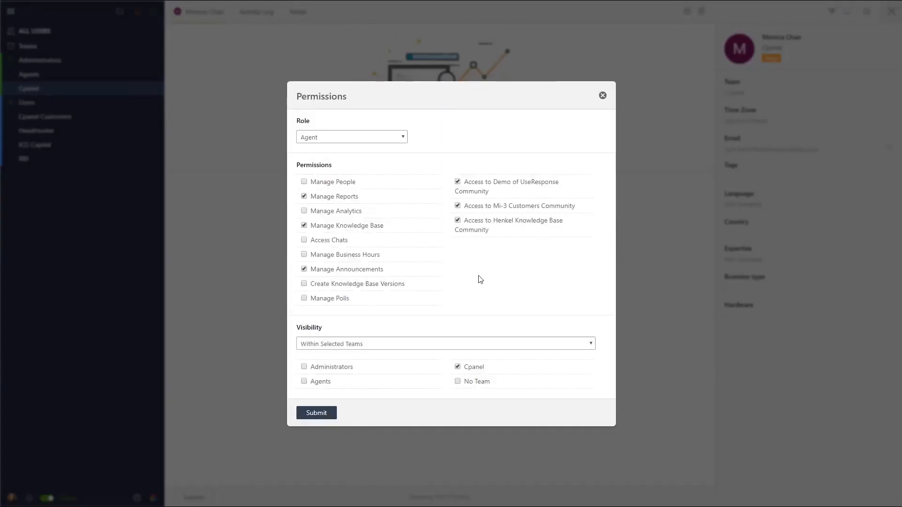
{"action": "left_click", "coordinate": [316, 413]}
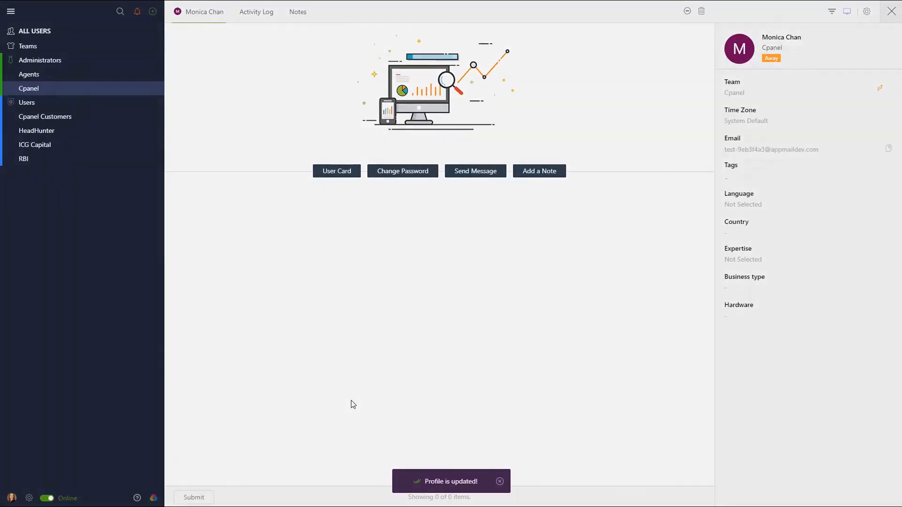